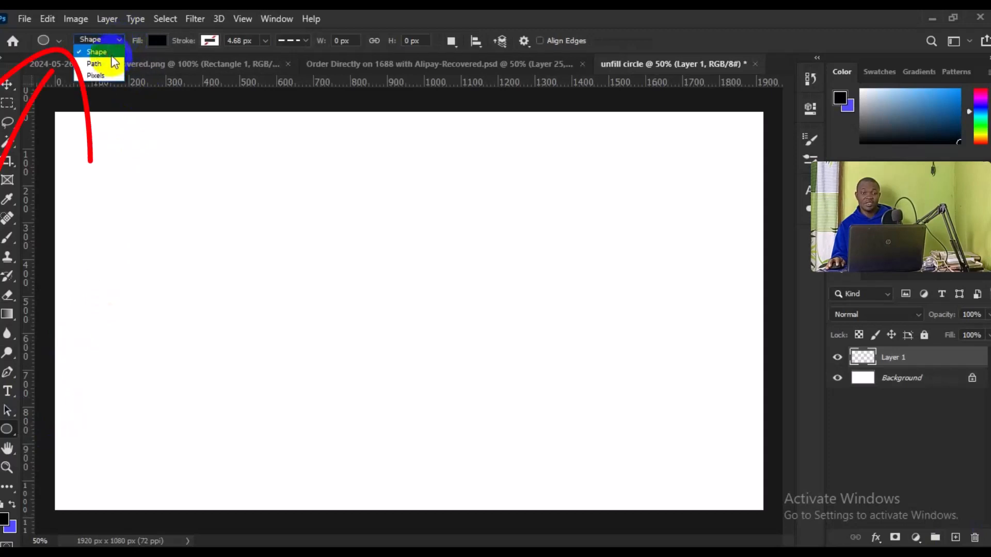
Configure the Ellipse tool to draw shapes with no fill and a near-black stroke from the recently used colors.
{"action": "left_click", "coordinate": [156, 42]}
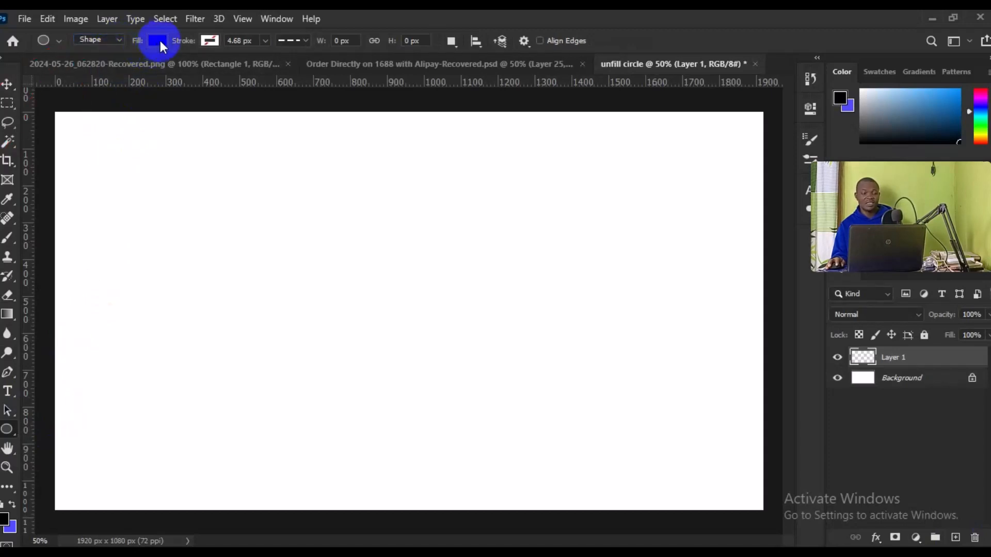
{"action": "left_click", "coordinate": [160, 42]}
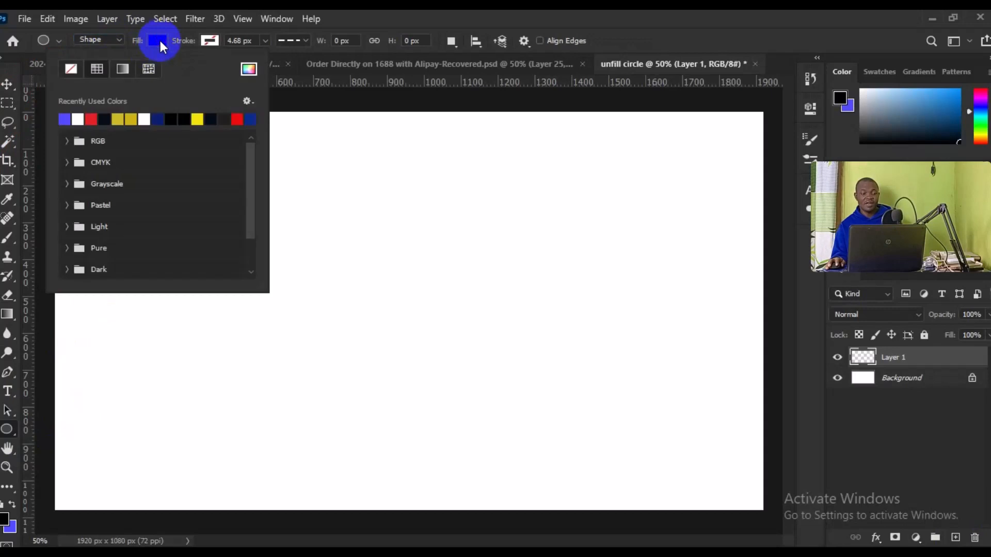
{"action": "left_click", "coordinate": [71, 69]}
{"action": "left_click", "coordinate": [212, 41]}
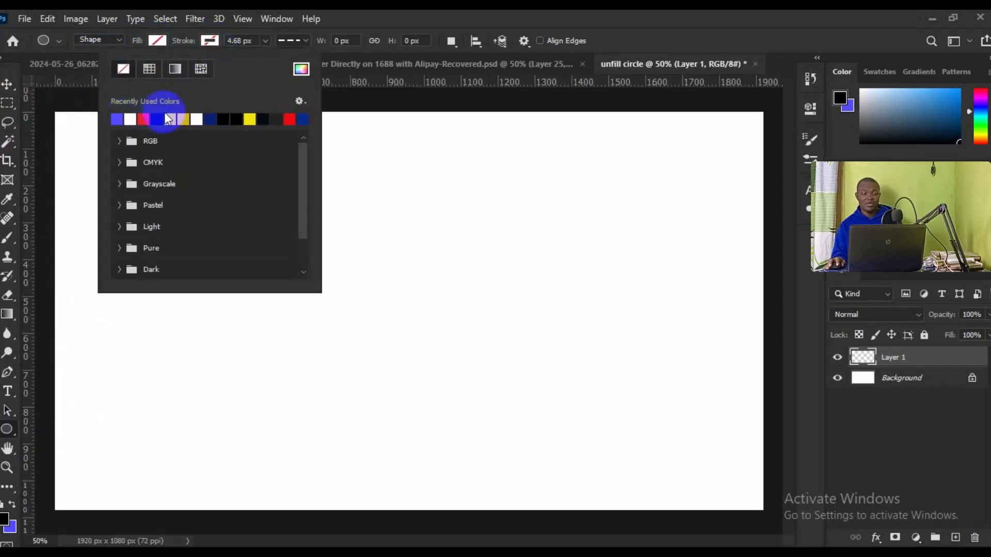
{"action": "left_click", "coordinate": [159, 117]}
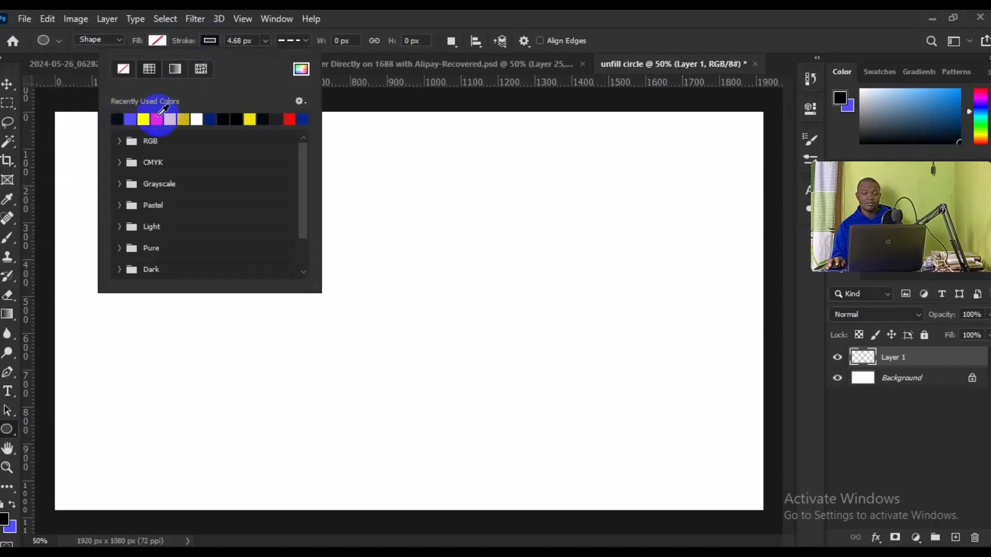
Set the ellipse stroke width to 6.35 px and its line style to solid.
{"action": "left_click", "coordinate": [263, 43]}
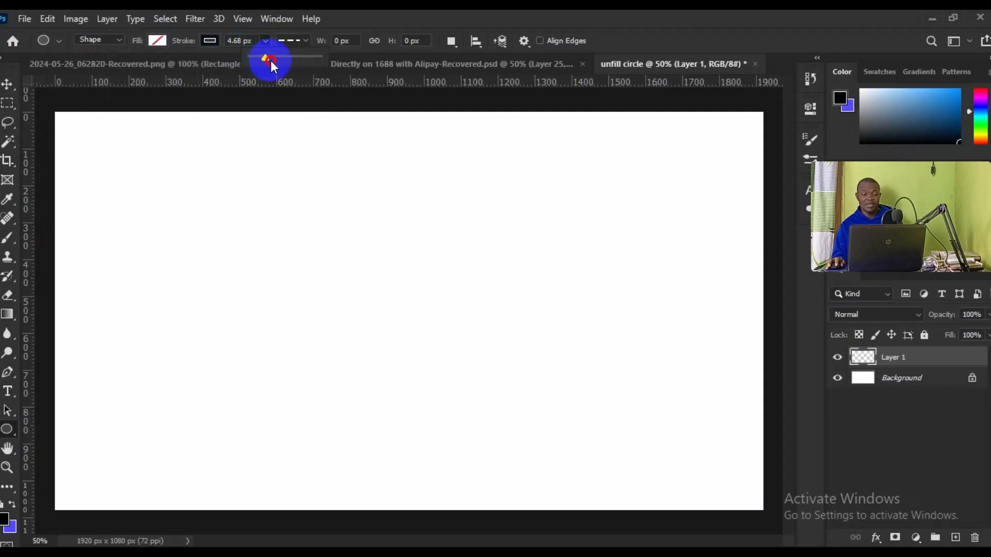
{"action": "left_click_drag", "start_coordinate": [267, 59], "coordinate": [268, 60]}
{"action": "left_click", "coordinate": [301, 40]}
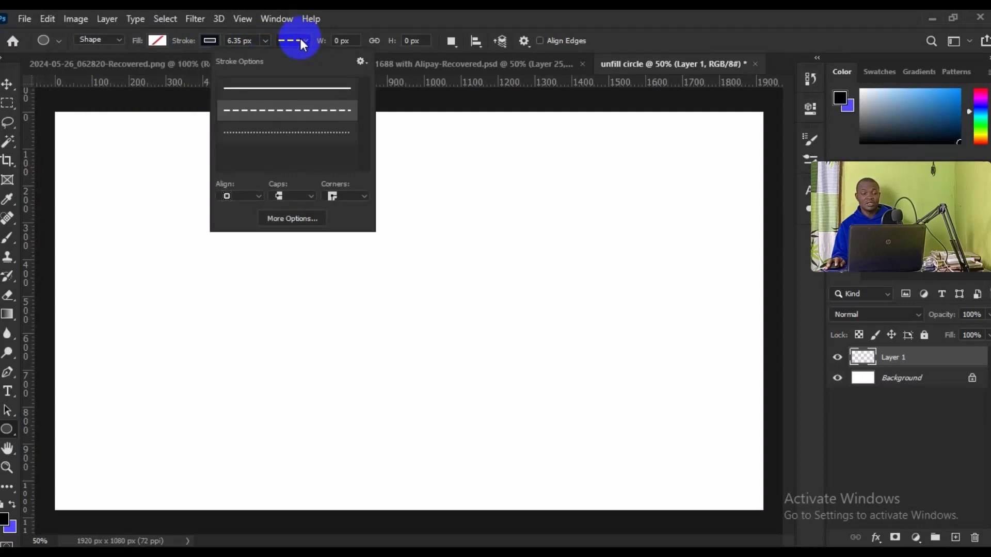
{"action": "left_click", "coordinate": [272, 89]}
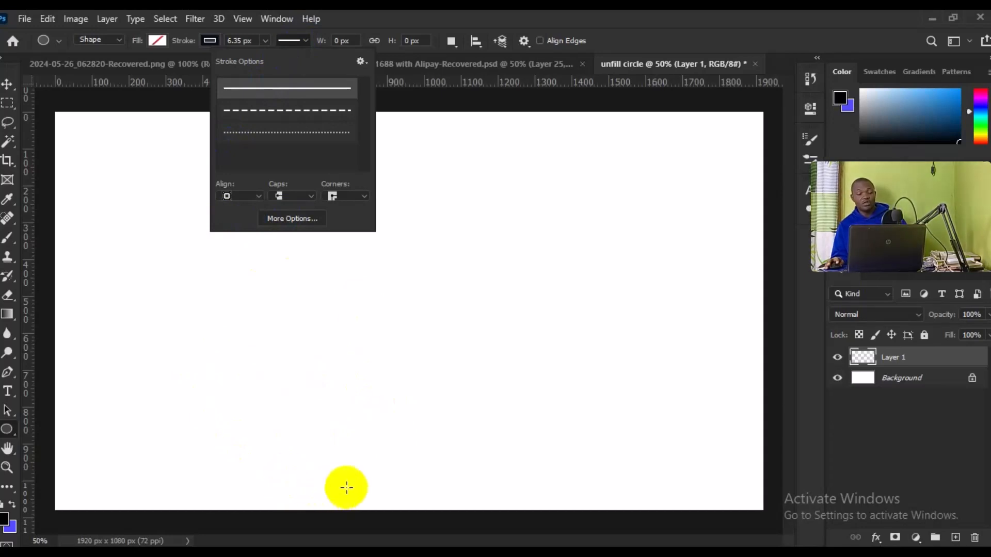
Draw a circle about 506 px across near the canvas center and set its stroke width to 24.3 px.
{"action": "left_click", "coordinate": [347, 405]}
{"action": "mouse_move", "coordinate": [347, 406]}
{"action": "left_mouse_down"}
{"action": "mouse_move", "coordinate": [383, 322]}
{"action": "mouse_move", "coordinate": [511, 230]}
{"action": "mouse_move", "coordinate": [544, 219]}
{"action": "left_mouse_up"}
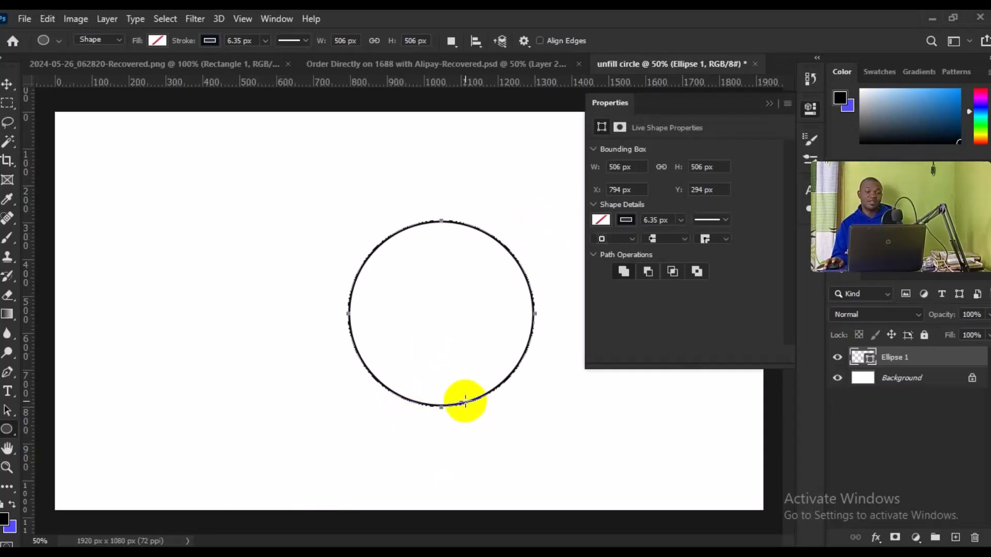
{"action": "left_click", "coordinate": [683, 226]}
{"action": "left_click_drag", "start_coordinate": [683, 237], "coordinate": [686, 238]}
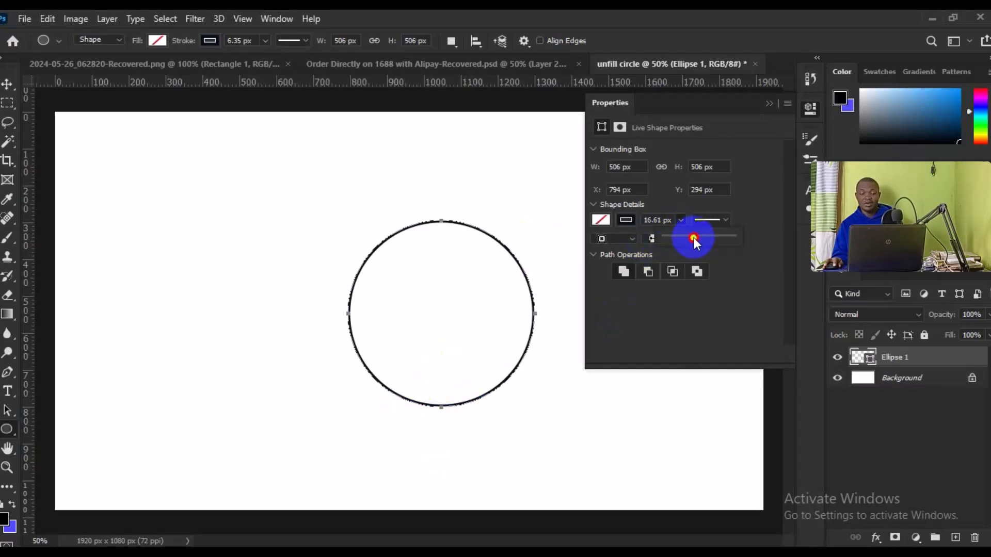
{"action": "left_click_drag", "start_coordinate": [693, 237], "coordinate": [701, 240]}
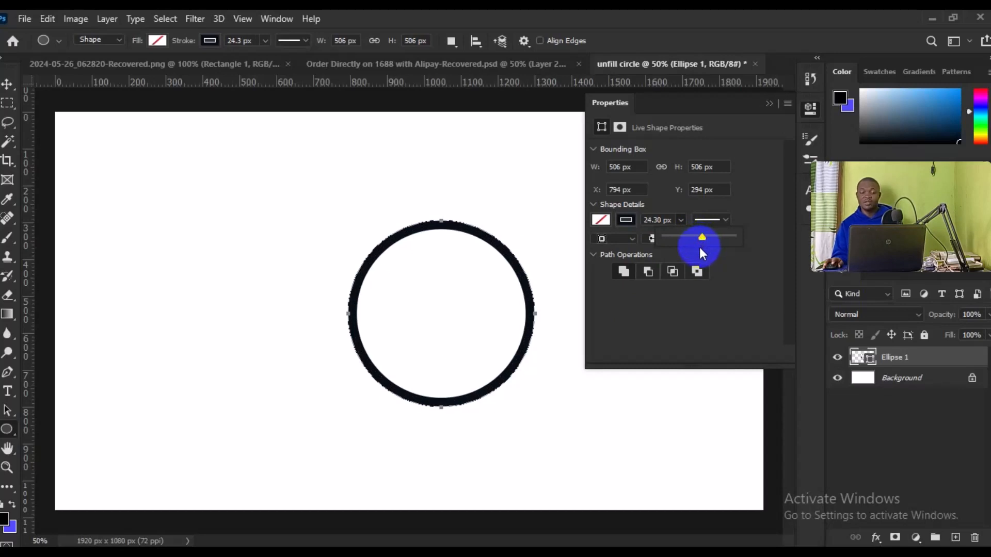
On a new layer, draw a circle about 306 px across in the canvas's upper-left area and color its stroke red.
{"action": "left_click", "coordinate": [955, 538]}
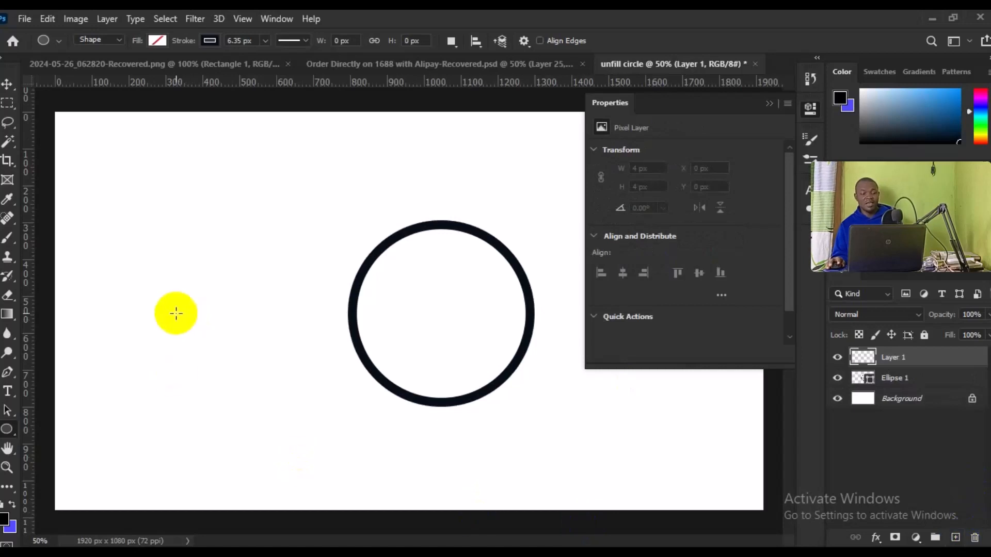
{"action": "left_click_drag", "start_coordinate": [189, 286], "coordinate": [321, 173]}
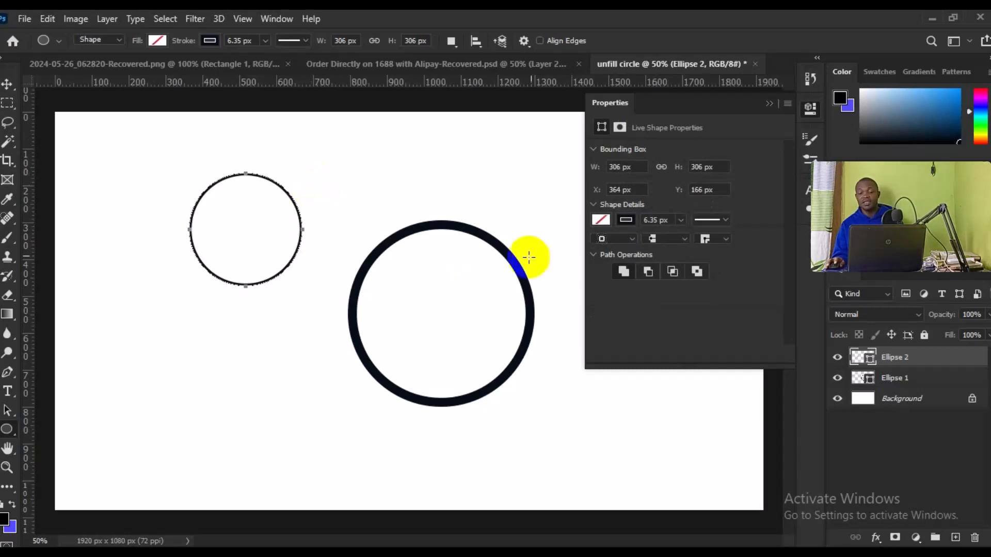
{"action": "left_click", "coordinate": [625, 221]}
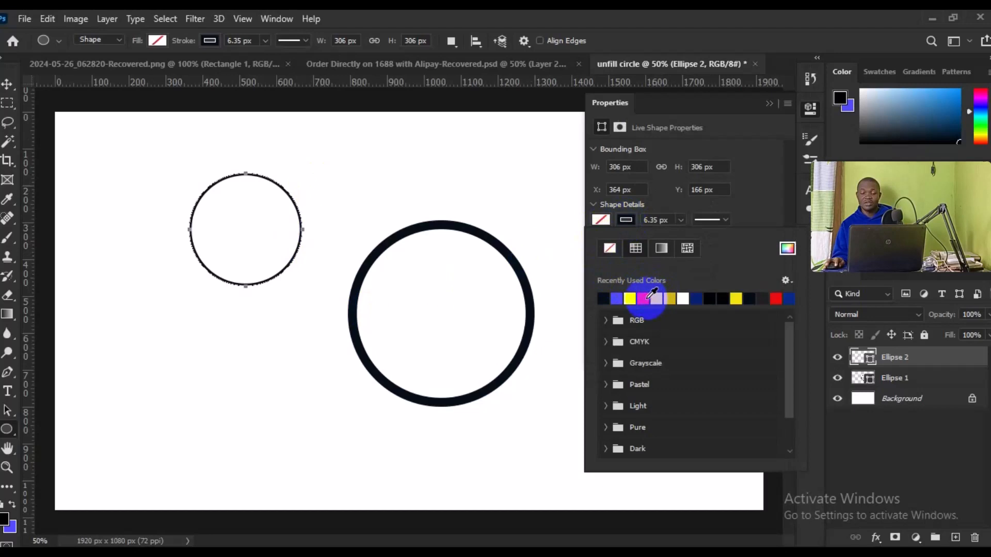
{"action": "left_click", "coordinate": [648, 298]}
Give the red circle a dashed stroke and set its stroke width to 9.56 px.
{"action": "left_click", "coordinate": [679, 222]}
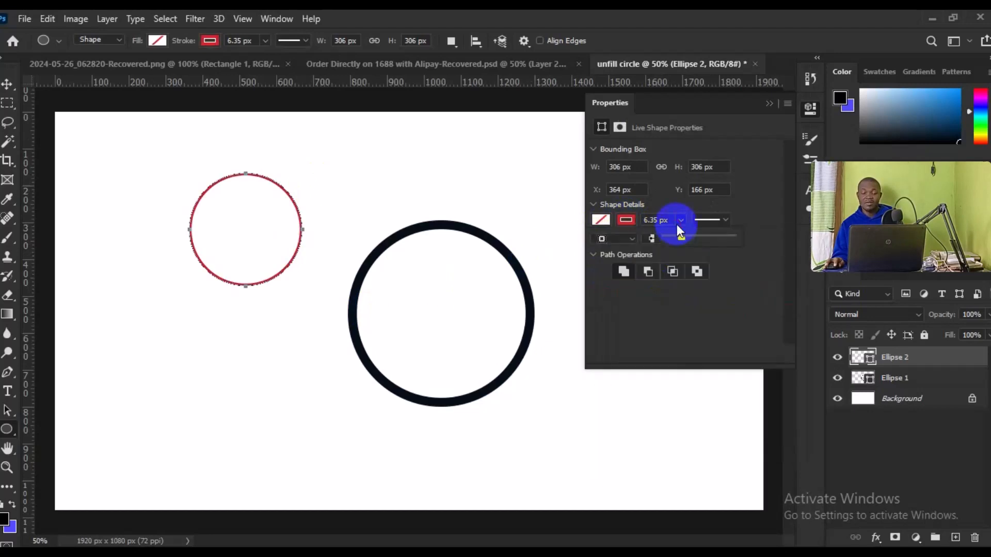
{"action": "left_click", "coordinate": [692, 236]}
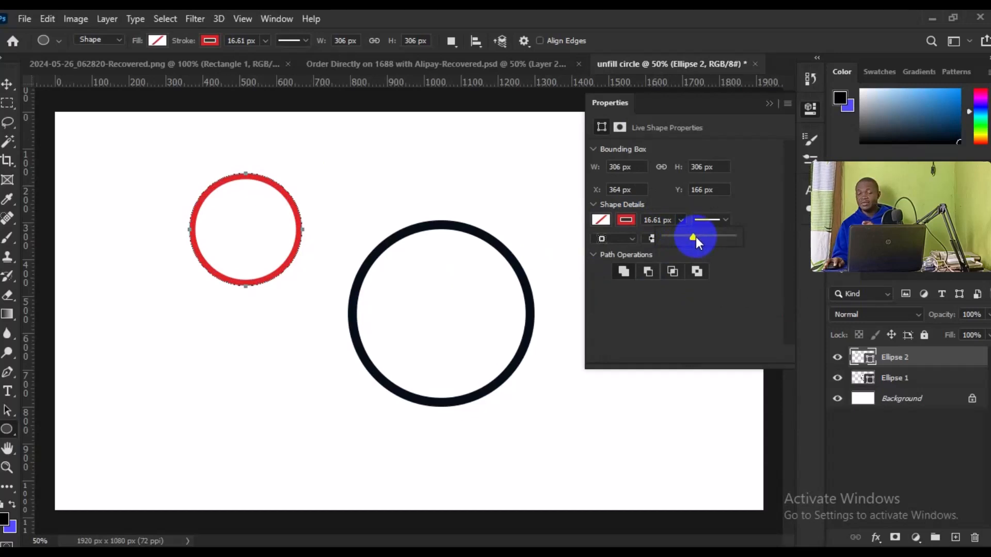
{"action": "left_click", "coordinate": [721, 223]}
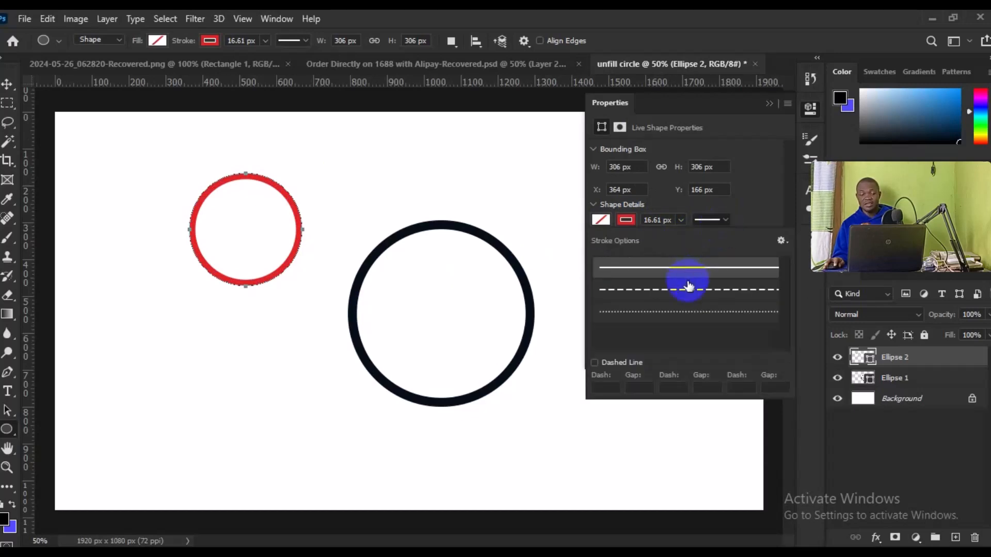
{"action": "left_click", "coordinate": [682, 288]}
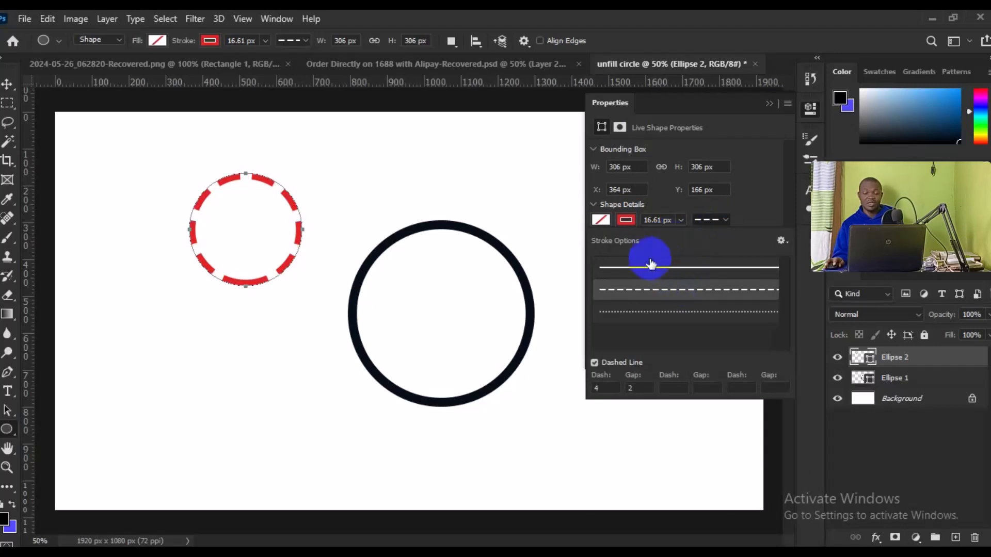
{"action": "left_click", "coordinate": [680, 220]}
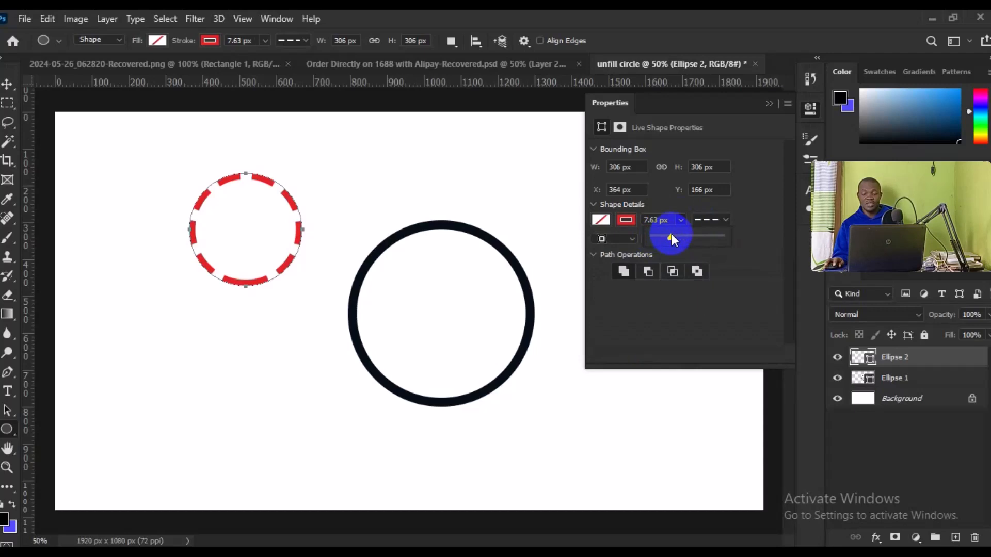
{"action": "left_click_drag", "start_coordinate": [670, 236], "coordinate": [674, 234]}
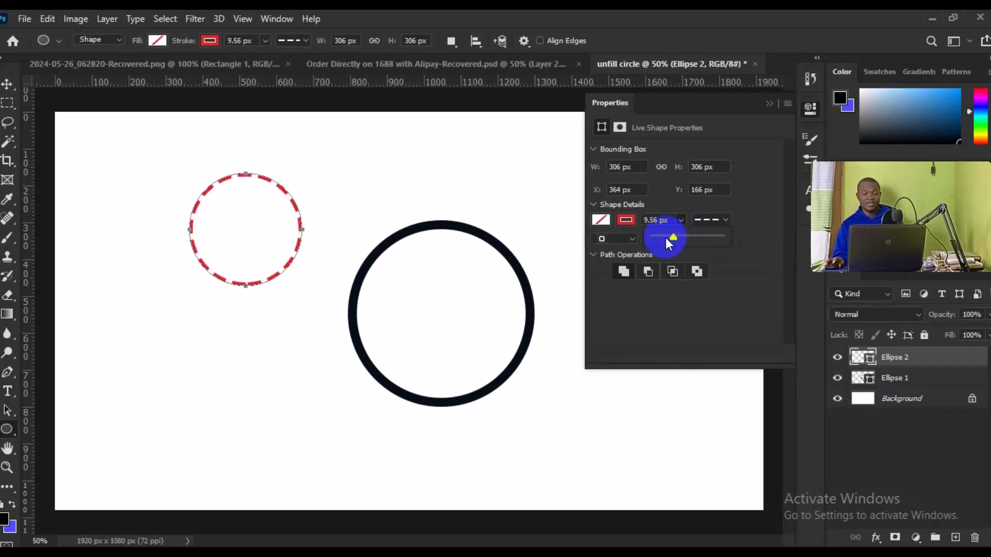
On a new layer, draw a circle about 314 px across below the red one and set its stroke width to 16.61 px.
{"action": "left_click", "coordinate": [955, 538]}
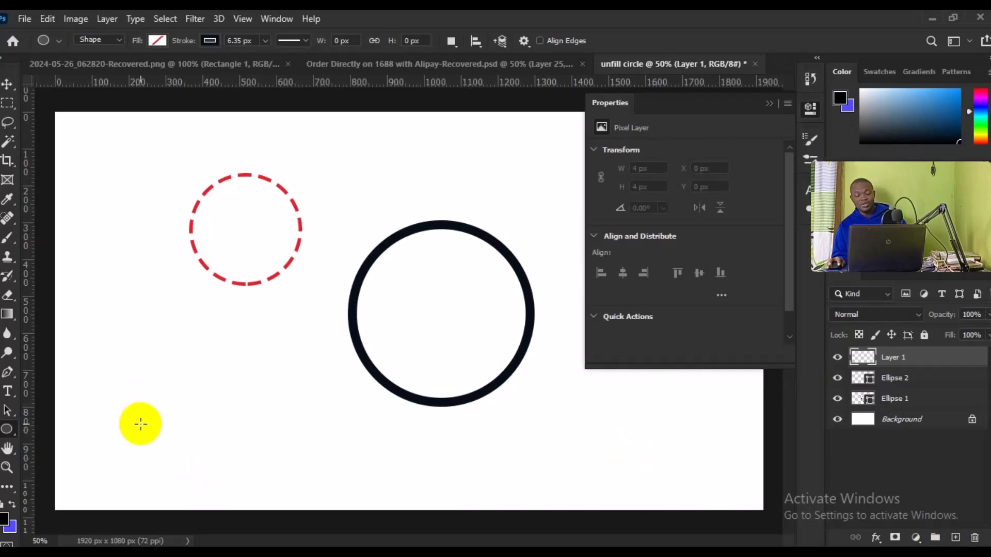
{"action": "left_click_drag", "start_coordinate": [141, 424], "coordinate": [342, 309]}
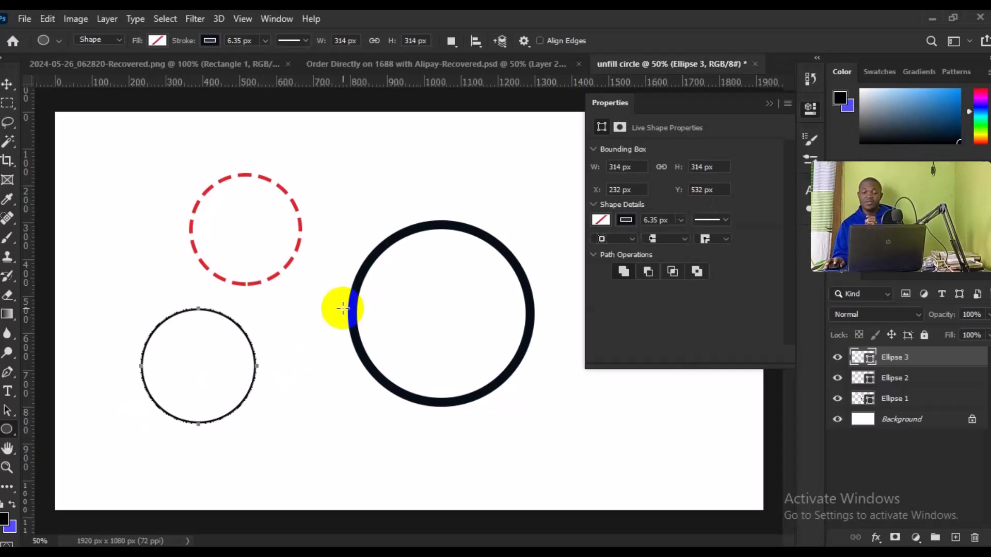
{"action": "left_click", "coordinate": [622, 221]}
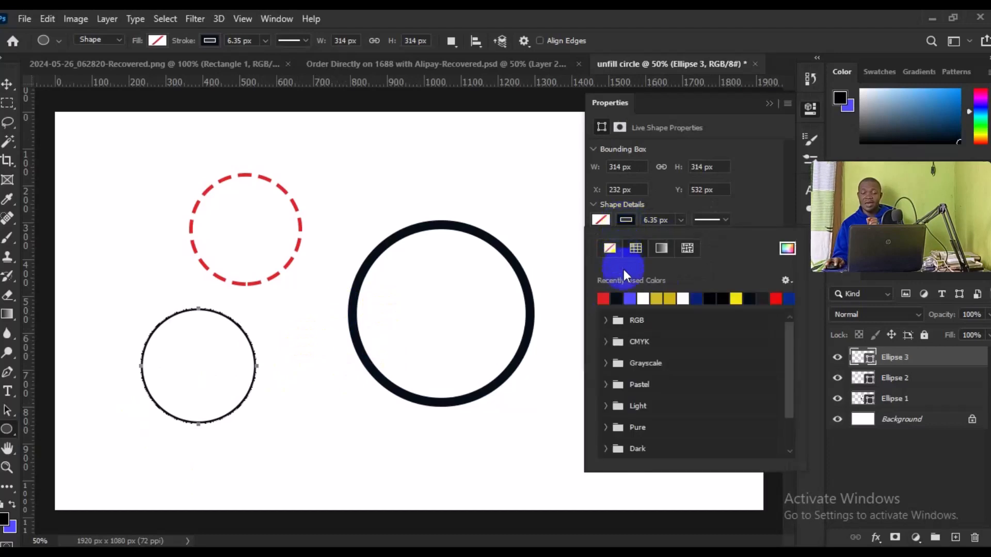
{"action": "left_click", "coordinate": [630, 222]}
{"action": "left_click", "coordinate": [679, 221]}
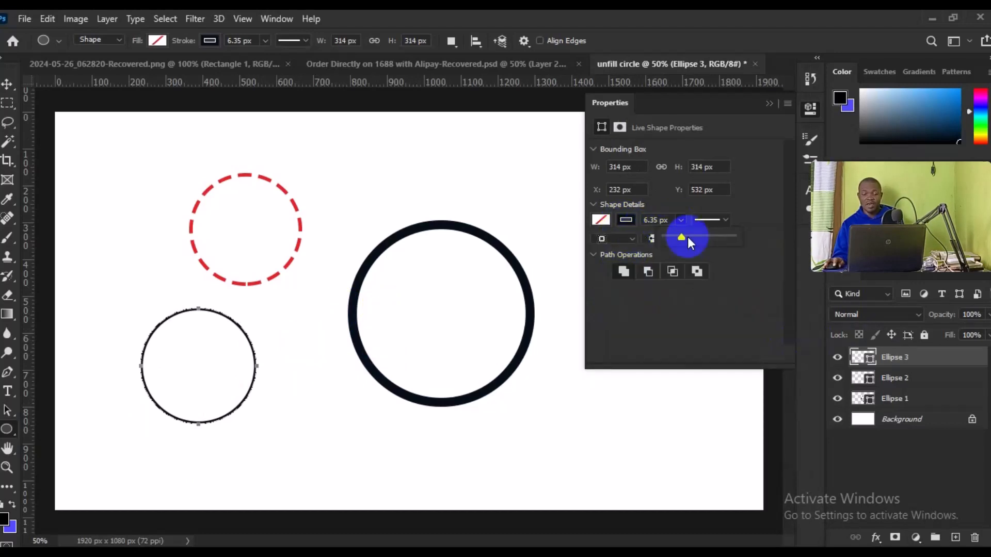
{"action": "left_click_drag", "start_coordinate": [684, 237], "coordinate": [693, 236]}
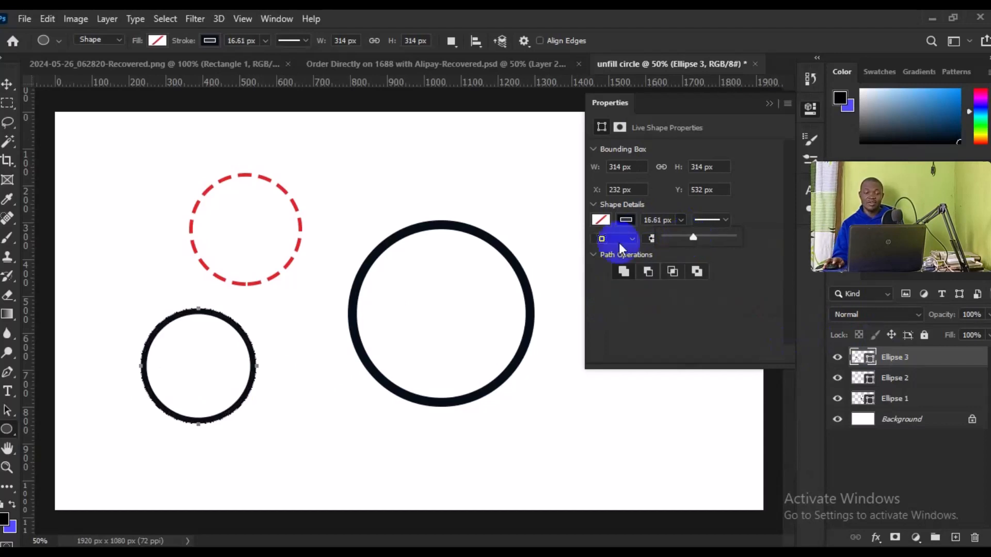
Change the third circle's stroke to a linear gradient using the cyan-yellow-green preset.
{"action": "left_click", "coordinate": [625, 226]}
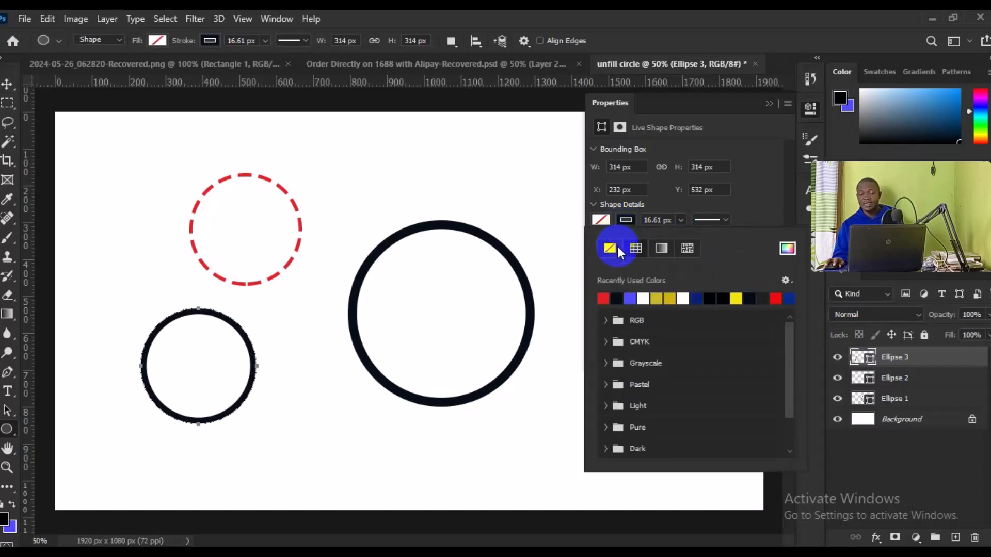
{"action": "left_click", "coordinate": [661, 253]}
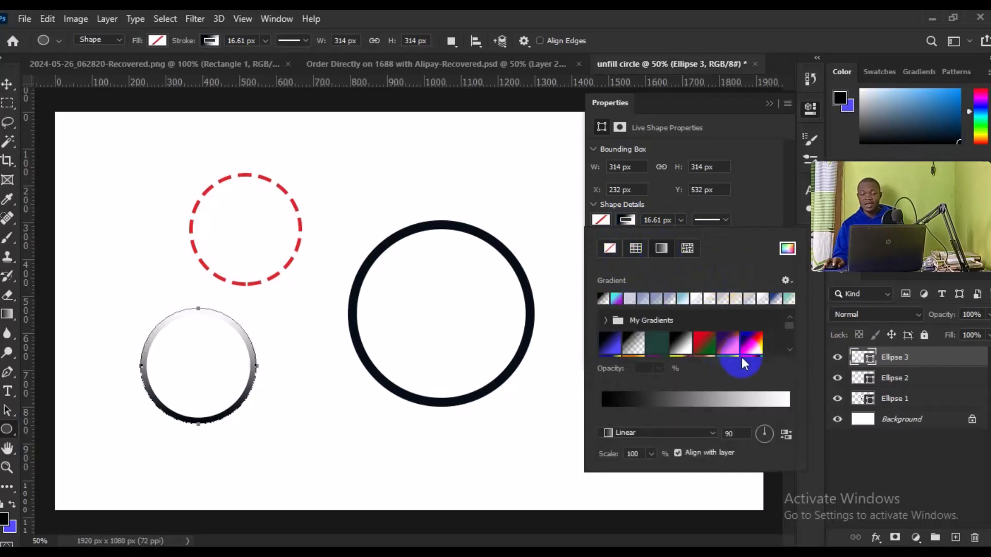
{"action": "left_click", "coordinate": [787, 346]}
{"action": "left_click", "coordinate": [787, 346]}
{"action": "left_click_drag", "start_coordinate": [791, 329], "coordinate": [792, 346]}
{"action": "left_click", "coordinate": [609, 348]}
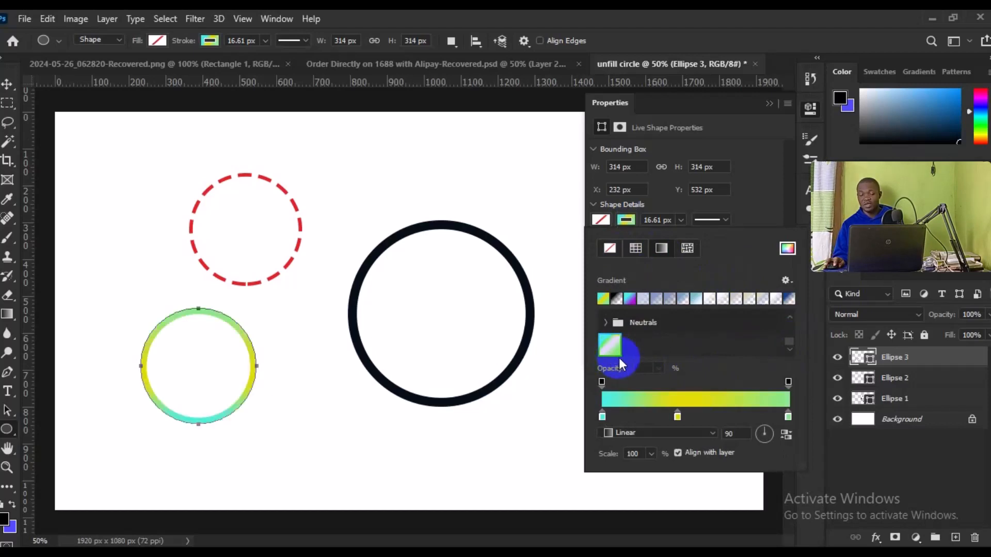
Try a dark blue gradient preset on the third circle's stroke.
{"action": "left_click", "coordinate": [787, 320]}
{"action": "left_click", "coordinate": [786, 326]}
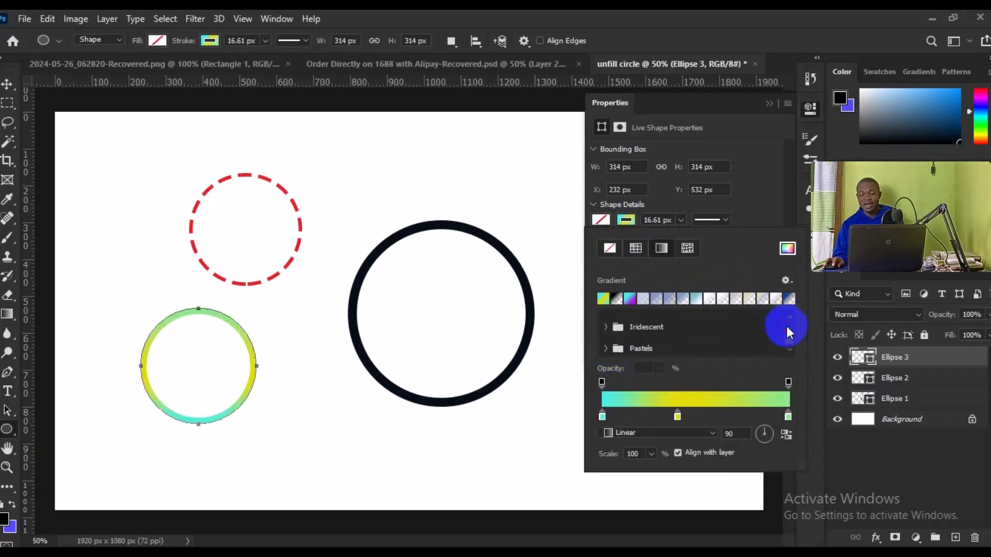
{"action": "left_click", "coordinate": [789, 316]}
{"action": "left_click", "coordinate": [791, 325]}
{"action": "left_click", "coordinate": [791, 325]}
{"action": "left_click", "coordinate": [791, 325]}
{"action": "left_click", "coordinate": [790, 325]}
{"action": "left_click", "coordinate": [791, 325]}
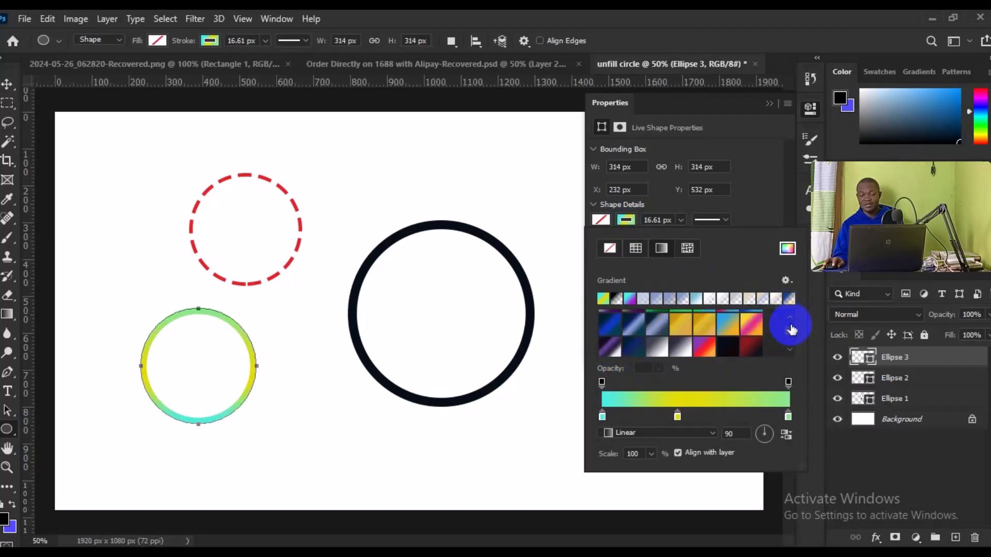
{"action": "left_click", "coordinate": [619, 328]}
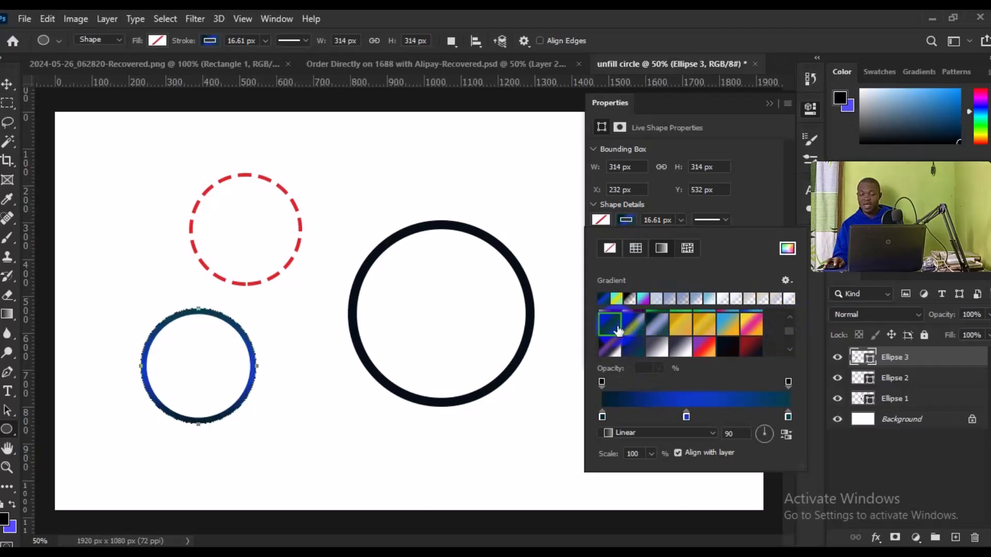
Try recently used gradients on the third circle's stroke and settle on the black-to-transparent one.
{"action": "scroll", "coordinate": [692, 336], "scroll_direction": "down", "scroll_amount": 3}
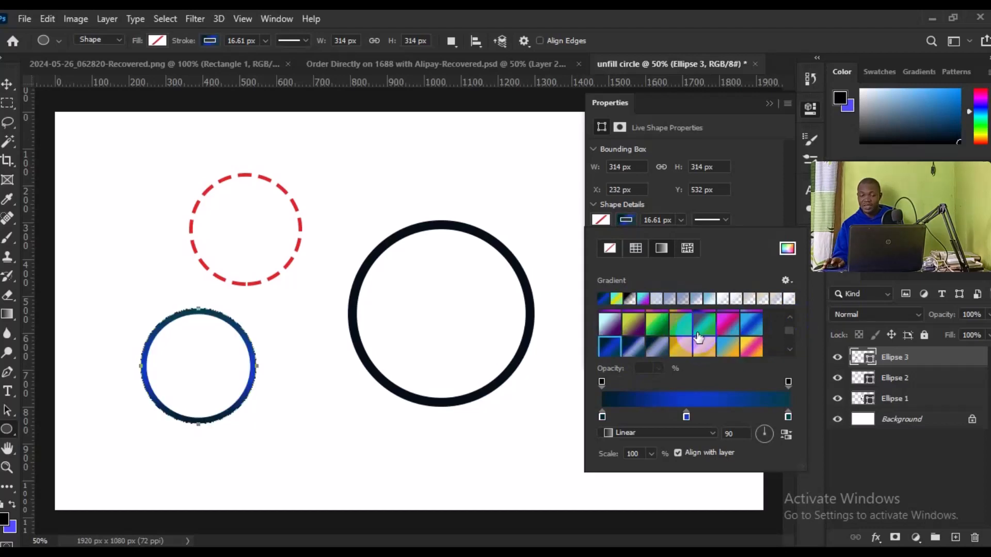
{"action": "scroll", "coordinate": [700, 336], "scroll_direction": "up", "scroll_amount": 2}
{"action": "scroll", "coordinate": [693, 320], "scroll_direction": "up", "scroll_amount": 2}
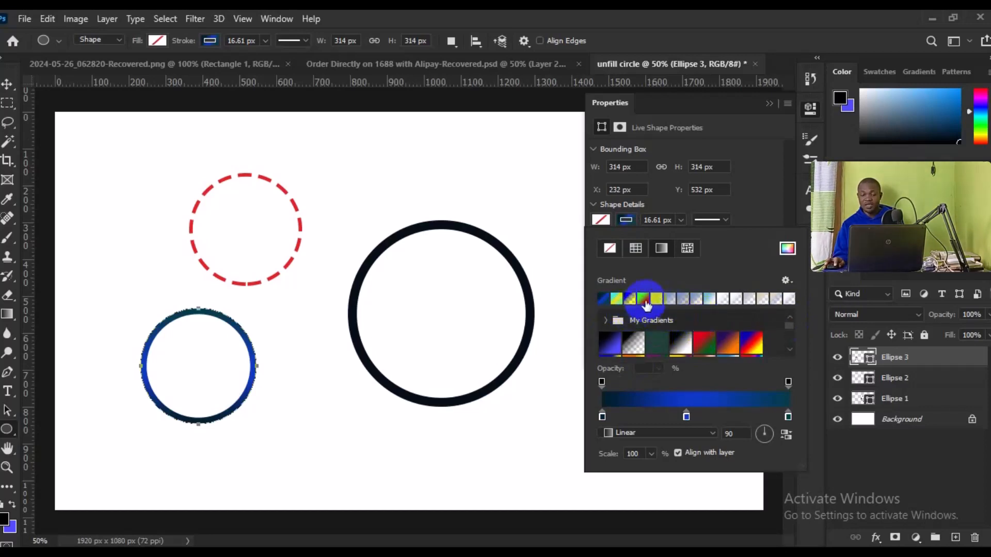
{"action": "left_click", "coordinate": [633, 298]}
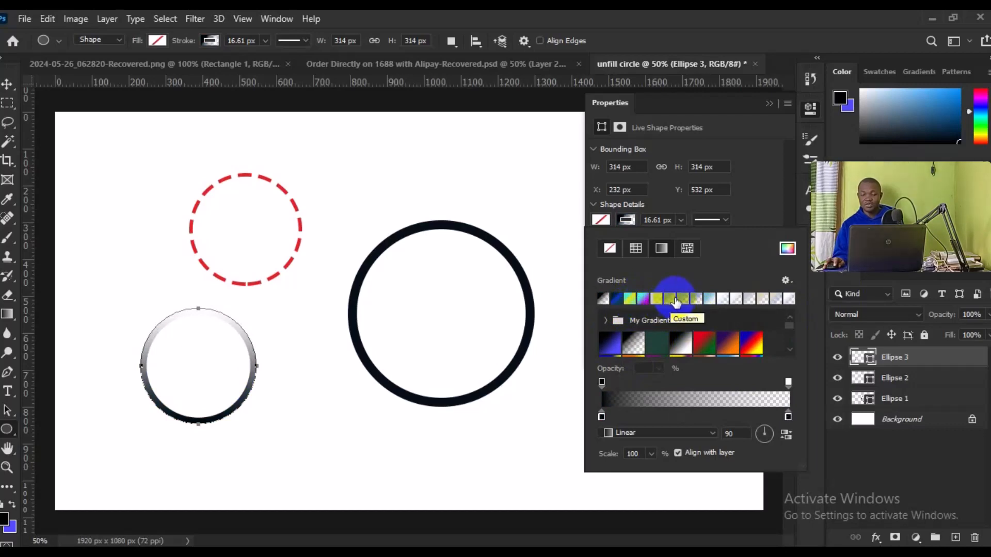
{"action": "left_click", "coordinate": [720, 299]}
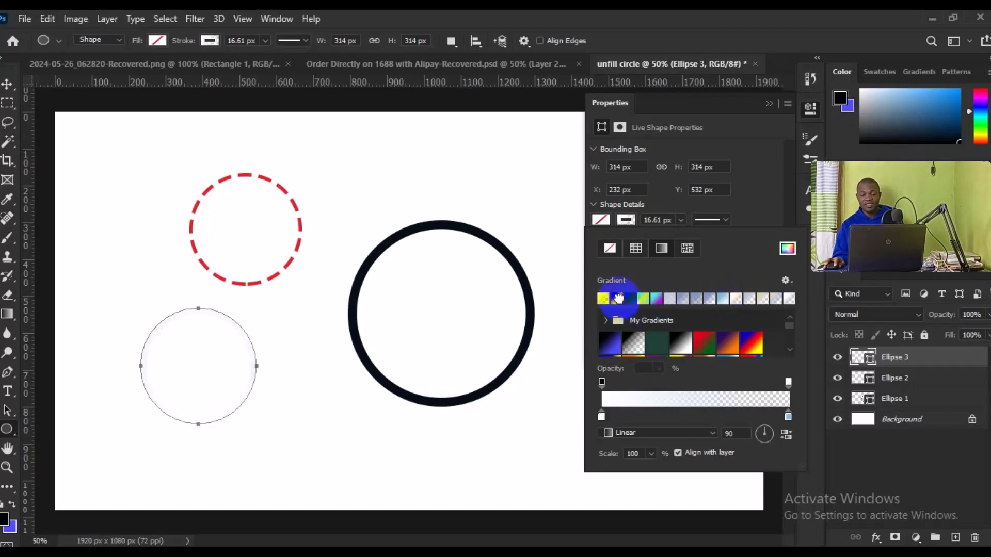
{"action": "left_click", "coordinate": [622, 298]}
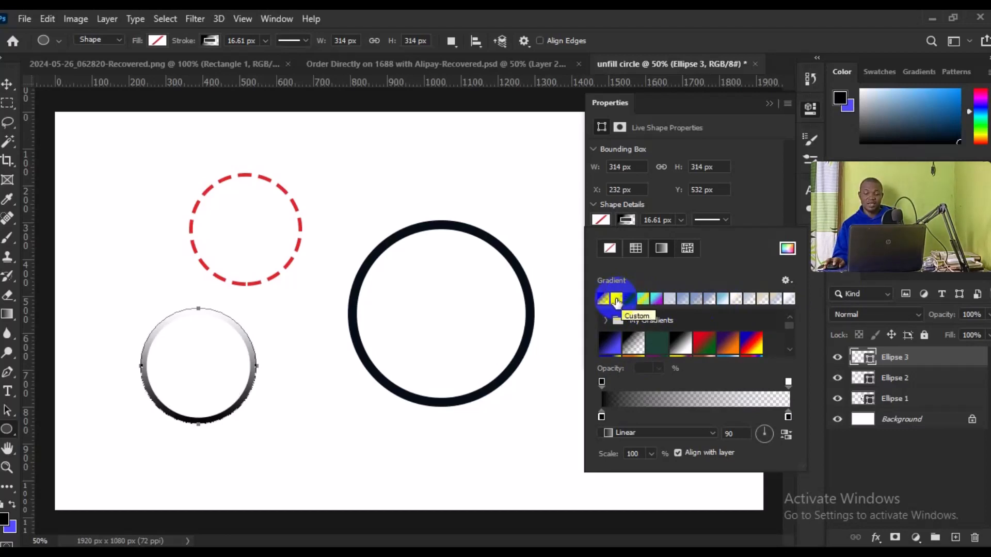
Shift the gradient's starting color stop and ending opacity stop slightly inward, and switch to the Move tool.
{"action": "left_click_drag", "start_coordinate": [601, 416], "coordinate": [613, 413]}
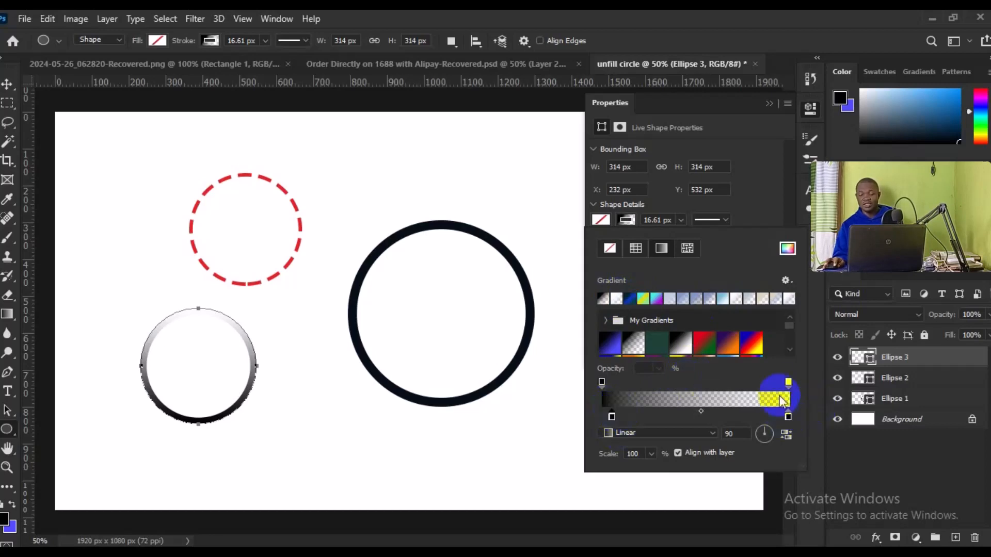
{"action": "left_click_drag", "start_coordinate": [788, 383], "coordinate": [775, 383]}
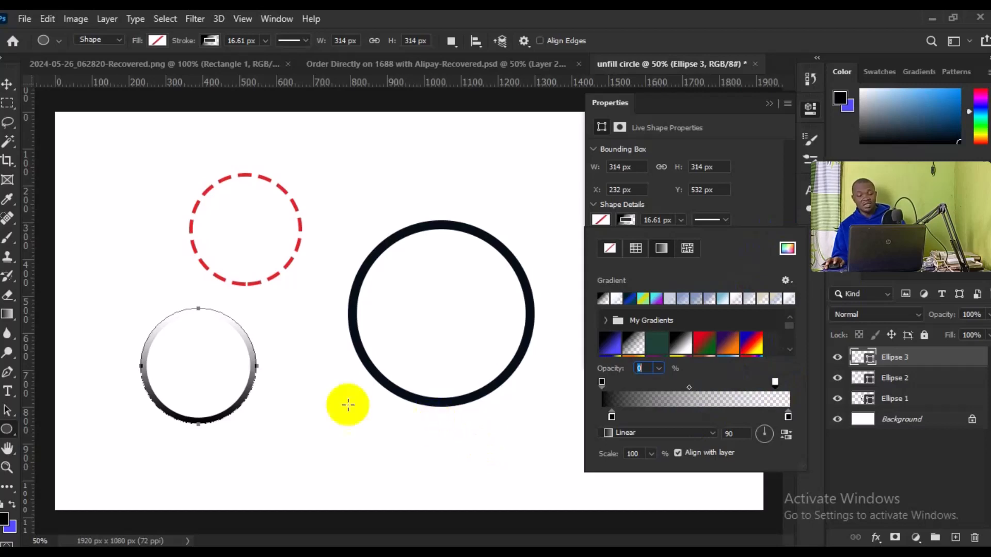
{"action": "left_click", "coordinate": [2, 86]}
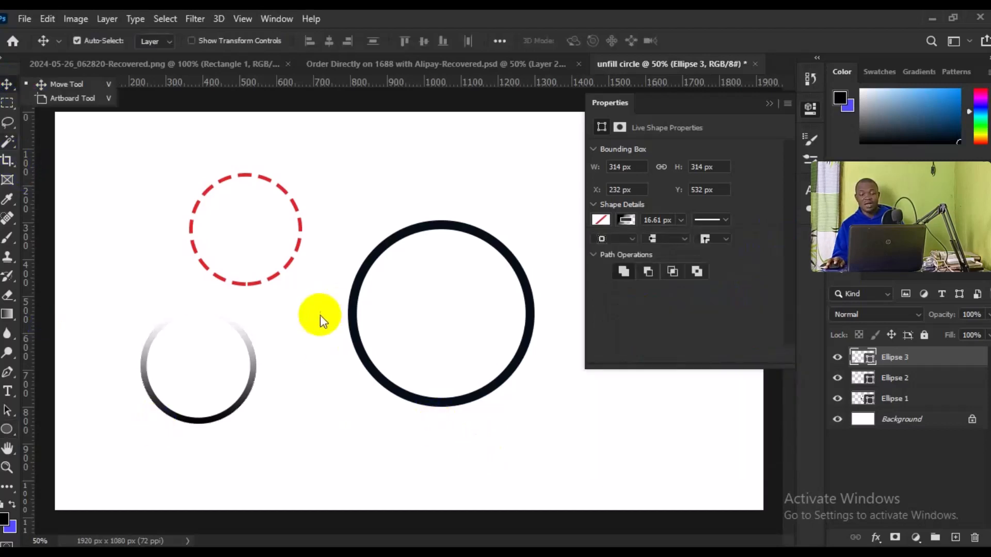